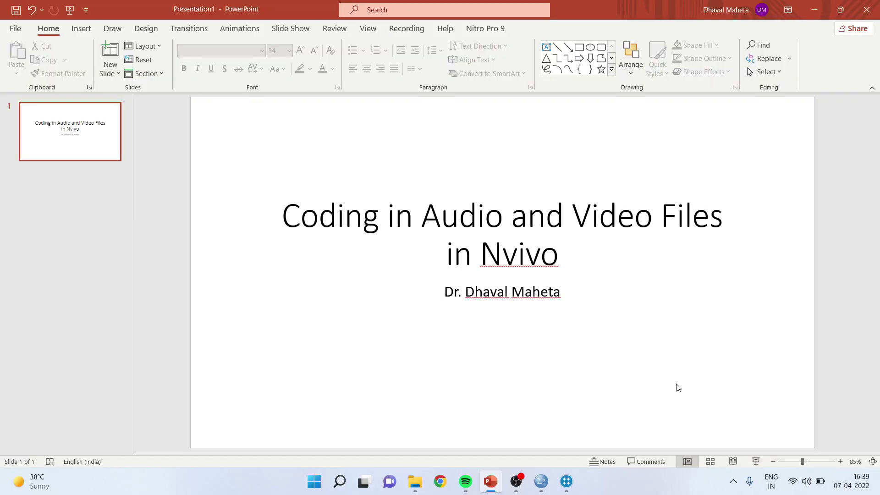
- Bring up the Sample Project in NVivo, cancel a file import, and show the Nvivo folder in File Explorer
left_click(567, 481)
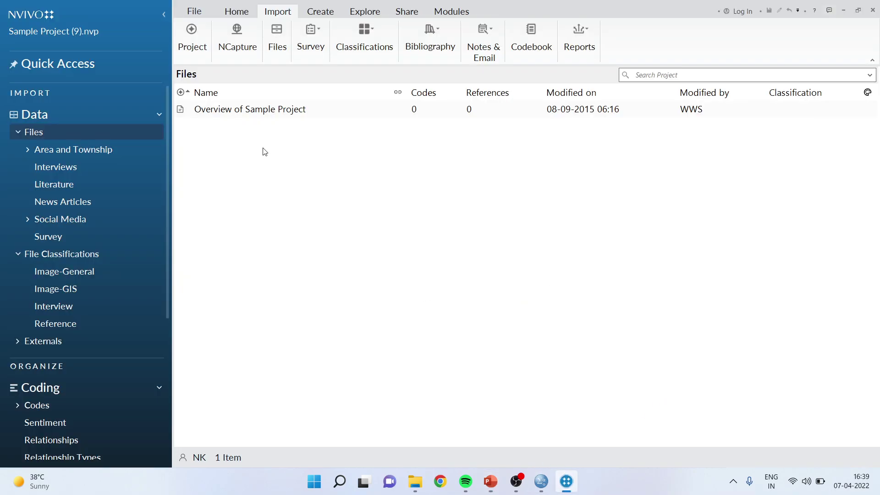
left_click(277, 49)
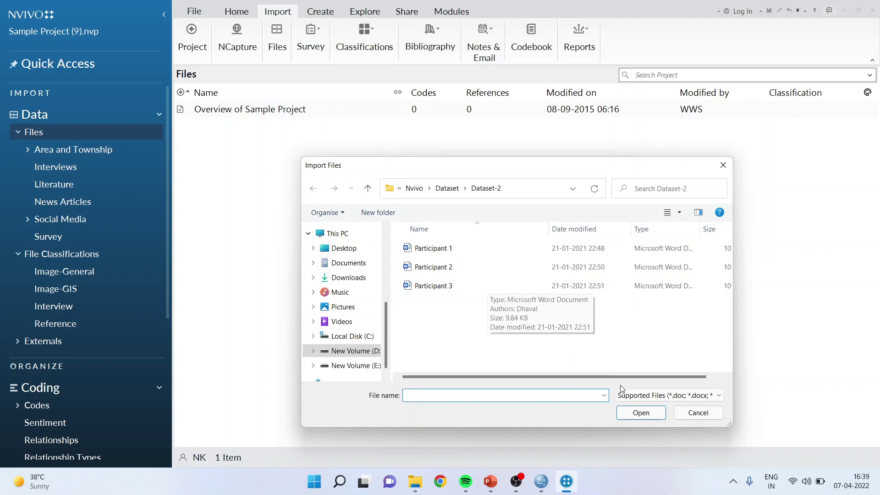
left_click(693, 418)
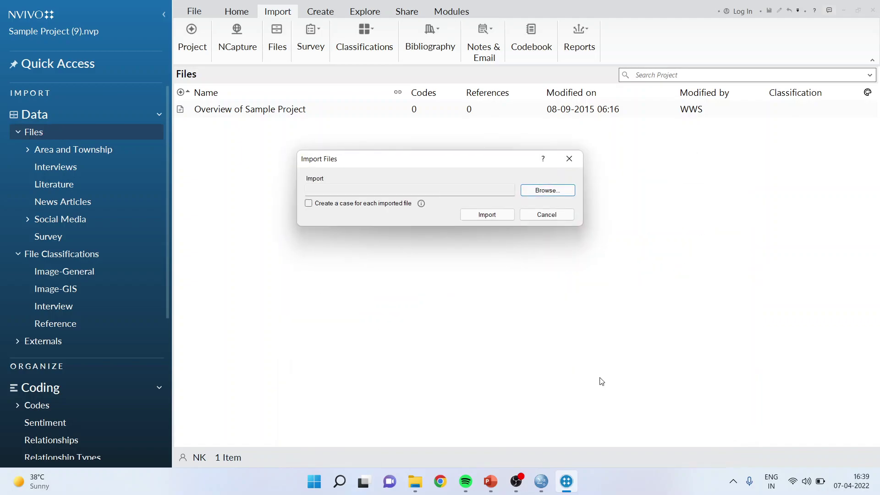
key("Escape")
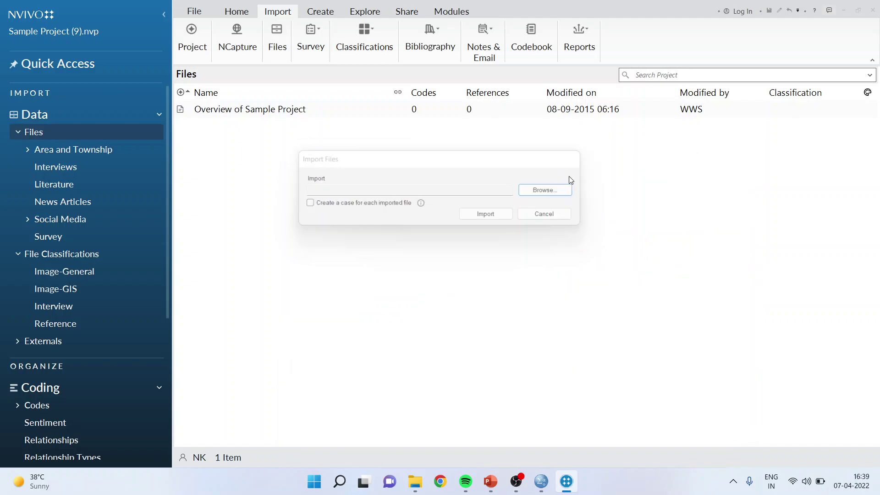
left_click(415, 481)
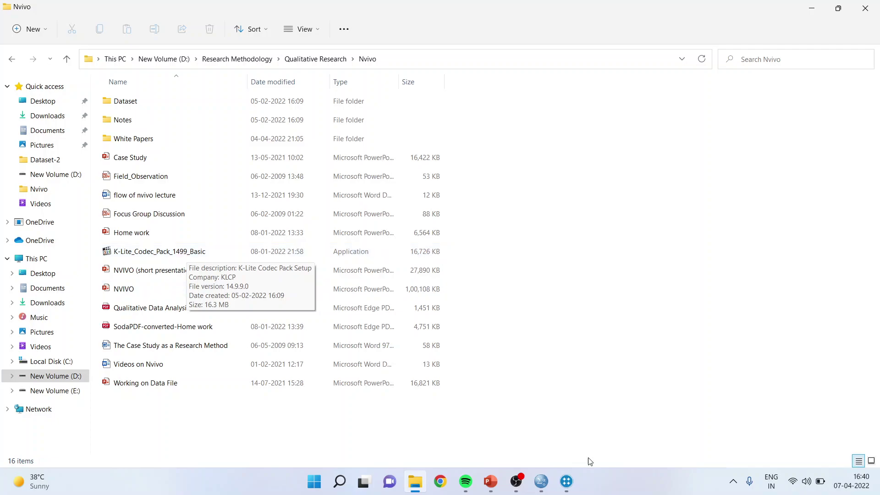
- Back in NVivo, list the Interviews files under Data > Files and open the Betty and Paul video
left_click(567, 481)
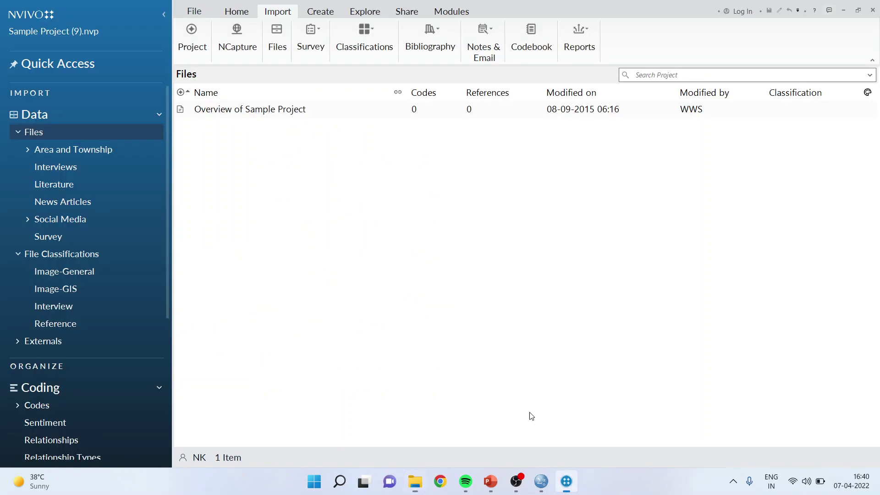
left_click(55, 168)
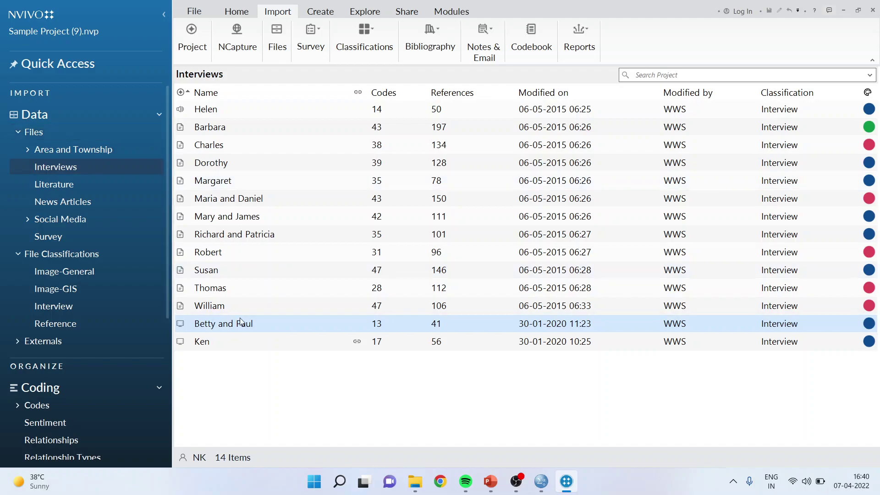
double_click(240, 324)
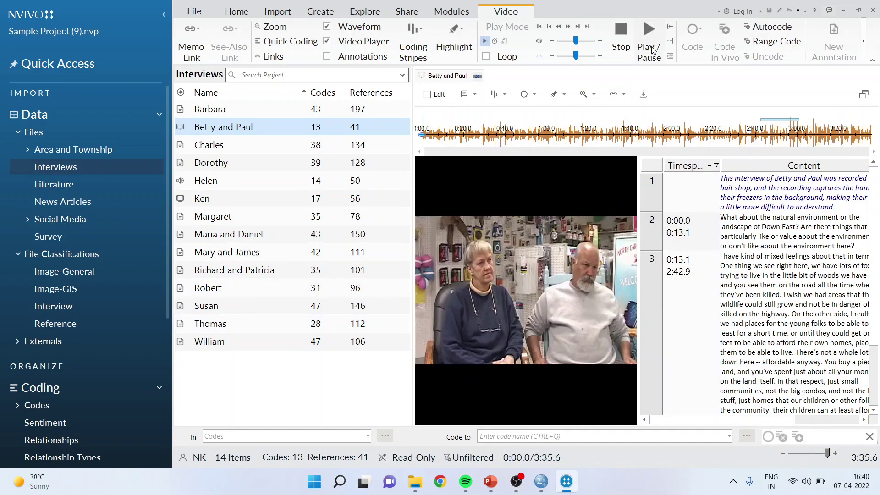
- Play the Betty and Paul video, jump to about 0:51, pause at 0:52, then resume playback
left_click(650, 30)
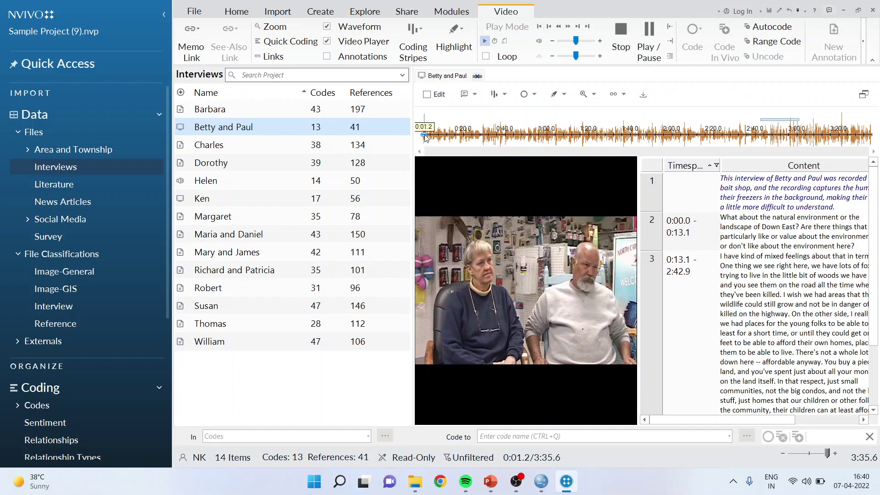
left_click(474, 135)
left_click(528, 142)
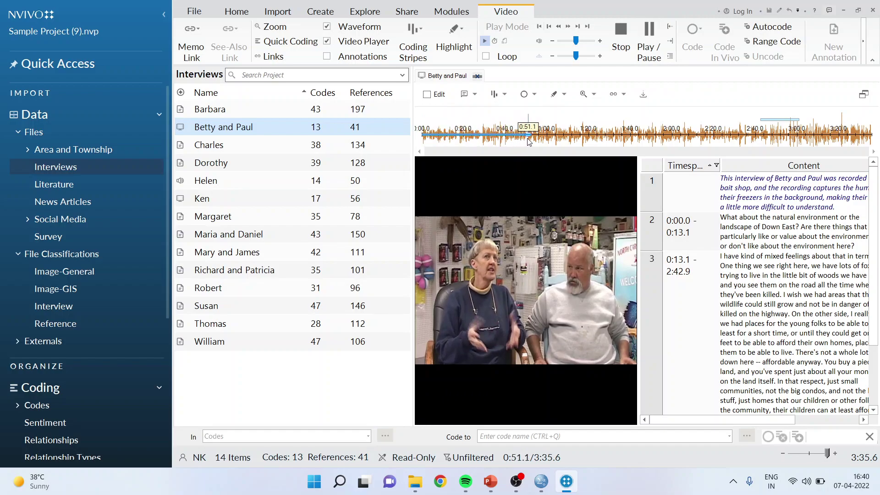
left_click(650, 31)
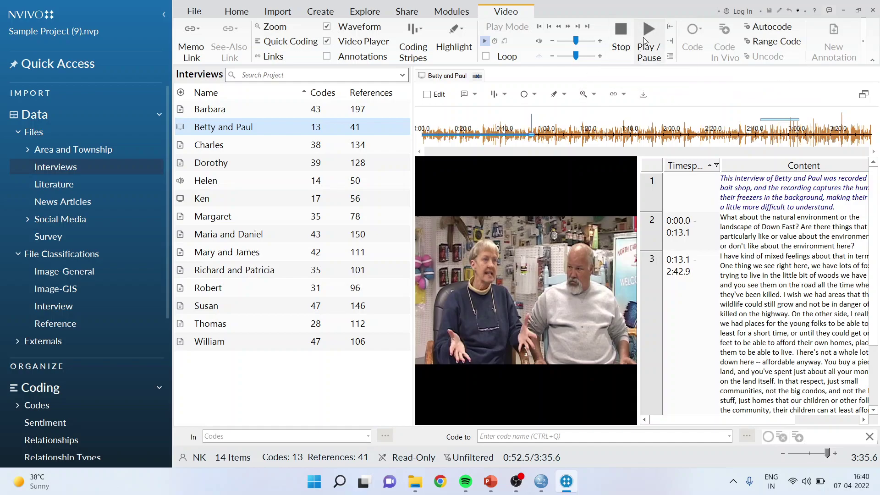
left_click(648, 32)
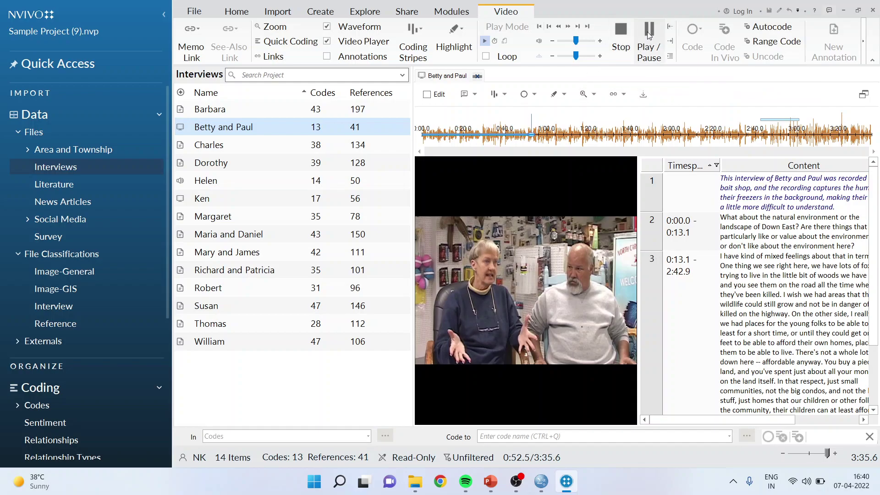
- Pause the video at 1:12 and clear the previous media selection
left_click(671, 42)
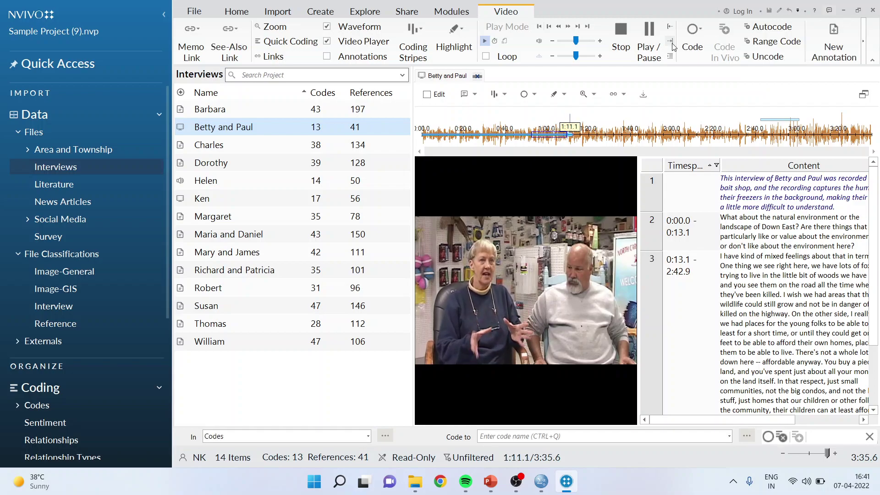
left_click(648, 35)
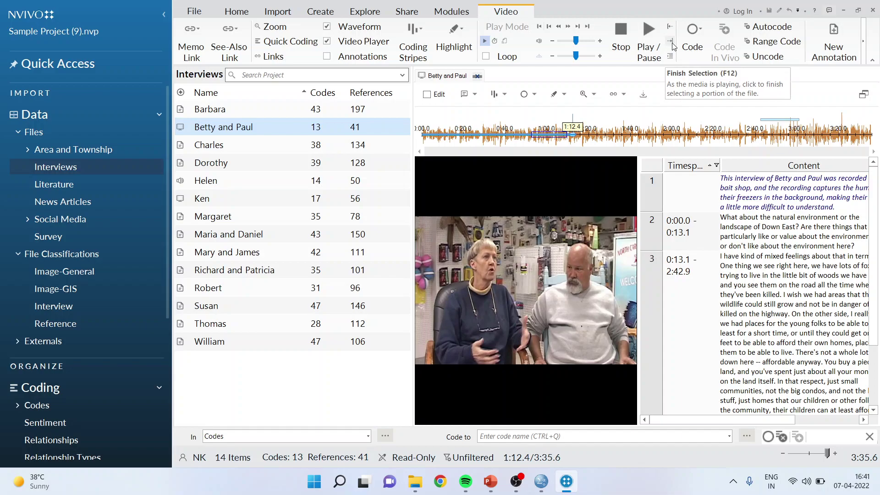
left_click(556, 134)
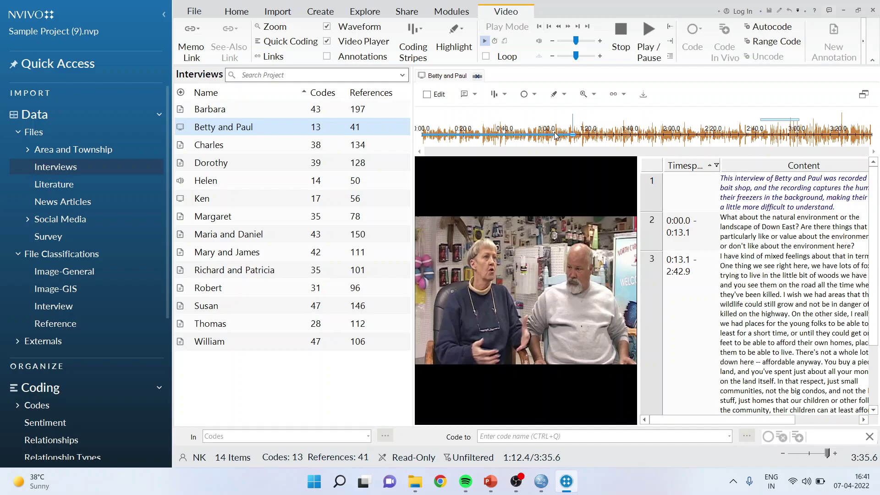
right_click(554, 132)
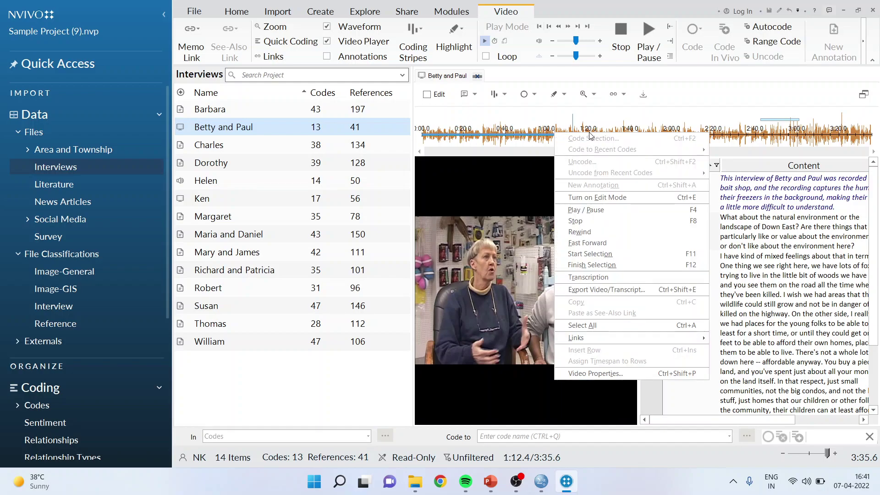
left_click(598, 120)
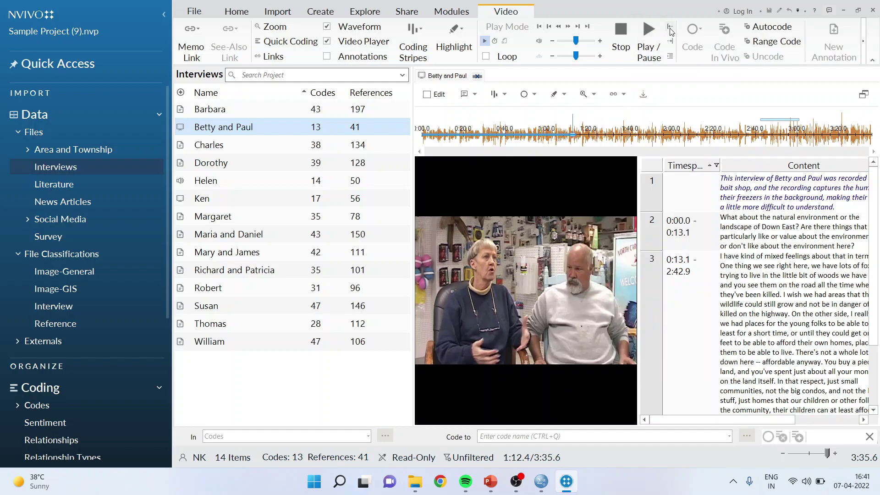
- Play from 1:12.4, finish the selection at about 1:22, and pause
left_click(650, 30)
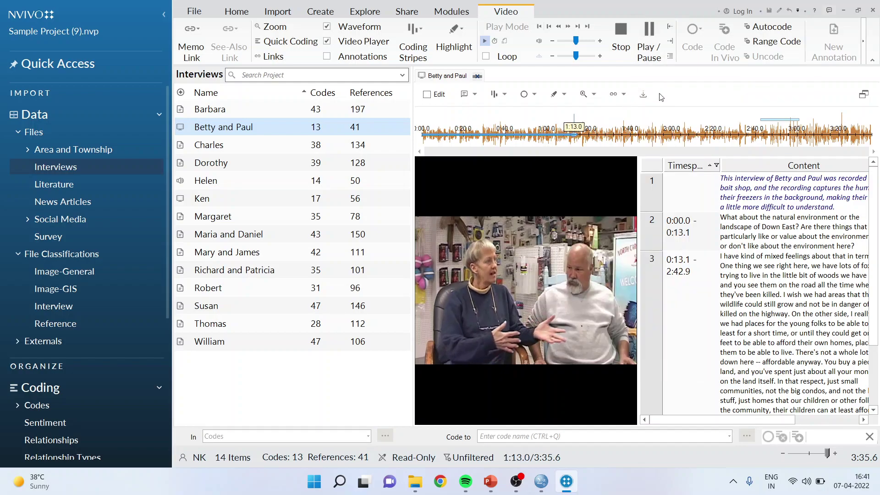
left_click(671, 41)
left_click(624, 39)
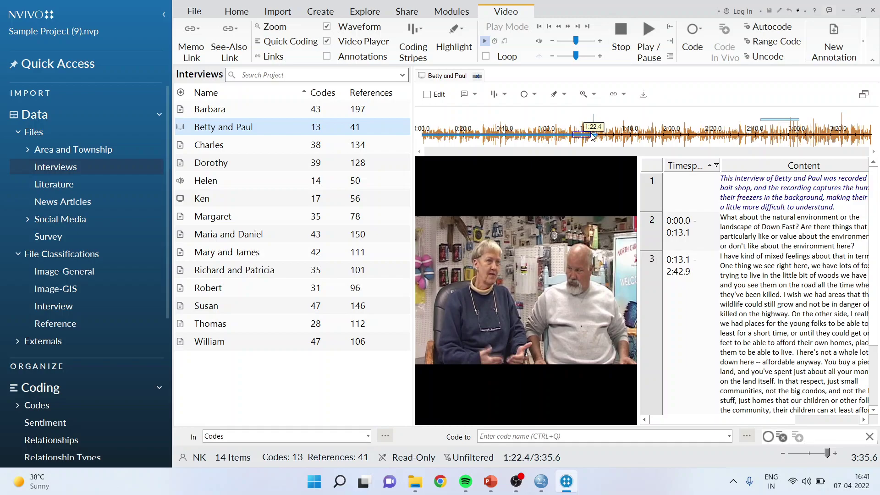
- Code the selected video stretch to Economy via Code Selection, bringing references to 42
right_click(592, 136)
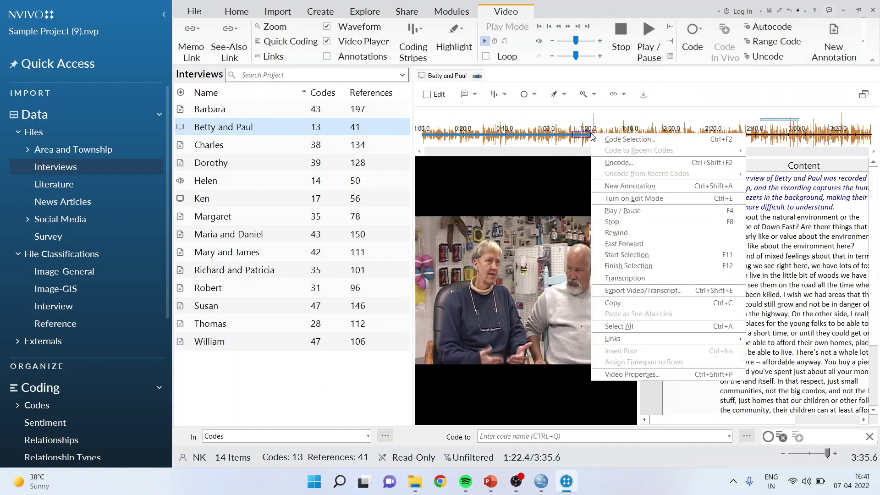
left_click(614, 139)
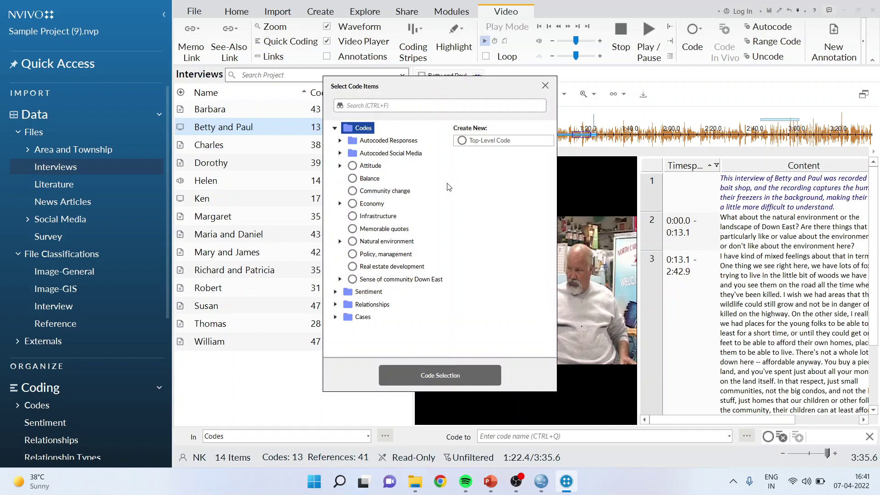
left_click(375, 204)
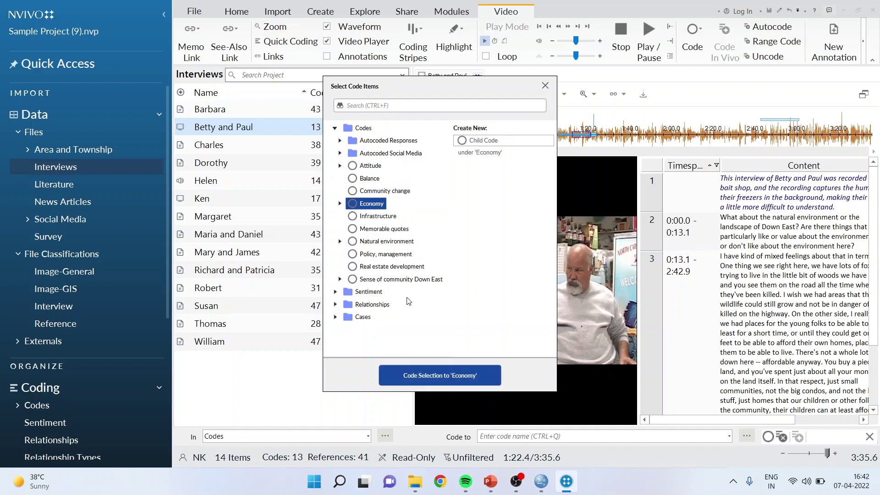
left_click(448, 382)
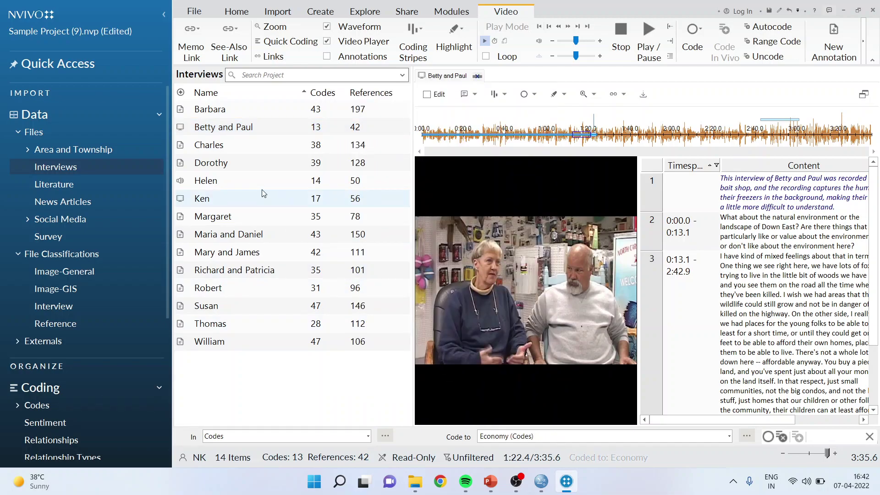
- Open Helen's audio interview, move playback to about 0:43, and play it
double_click(208, 181)
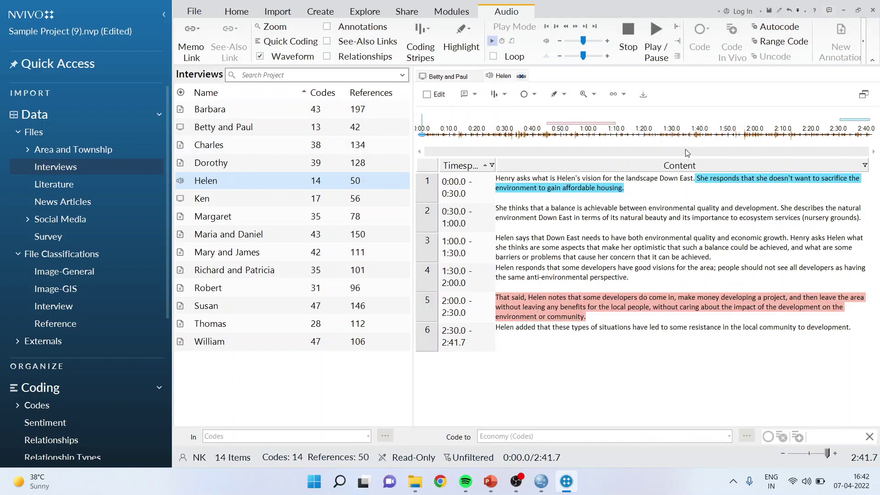
left_click_drag(424, 136, 546, 137)
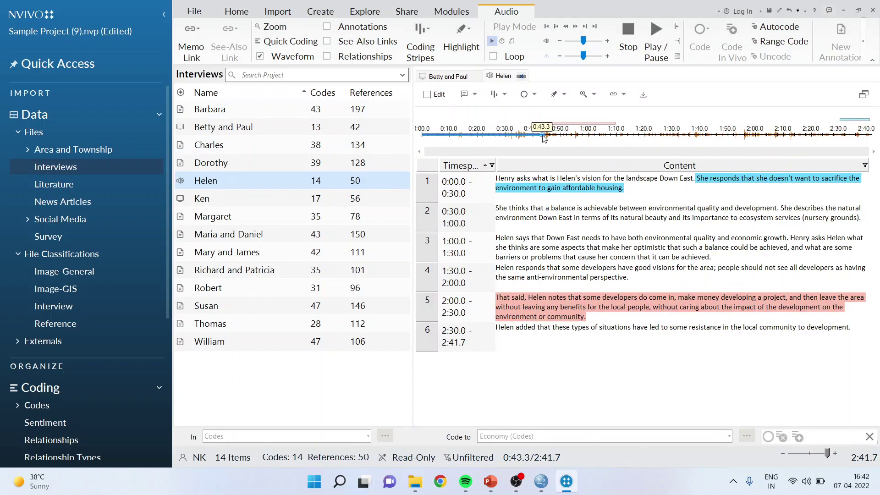
left_click(656, 32)
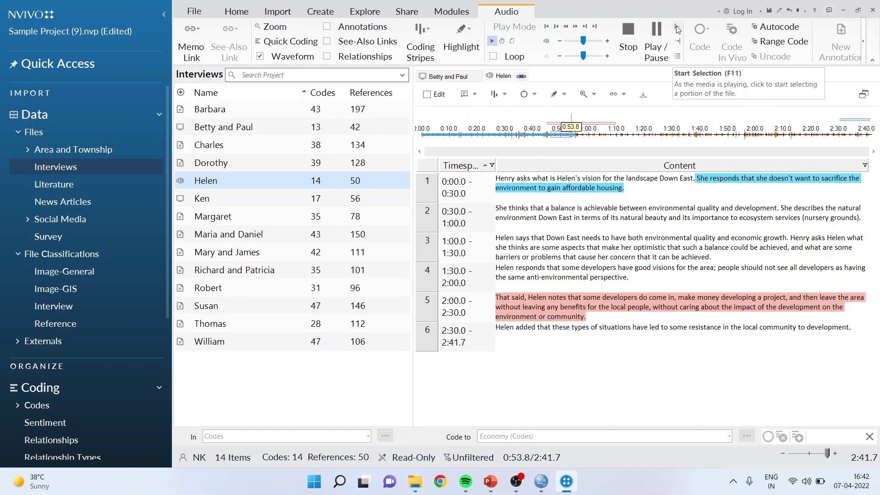
- Select Helen's audio from about 0:53 to 0:56 and open the Select Code Items dialog
left_click(677, 29)
left_click(656, 42)
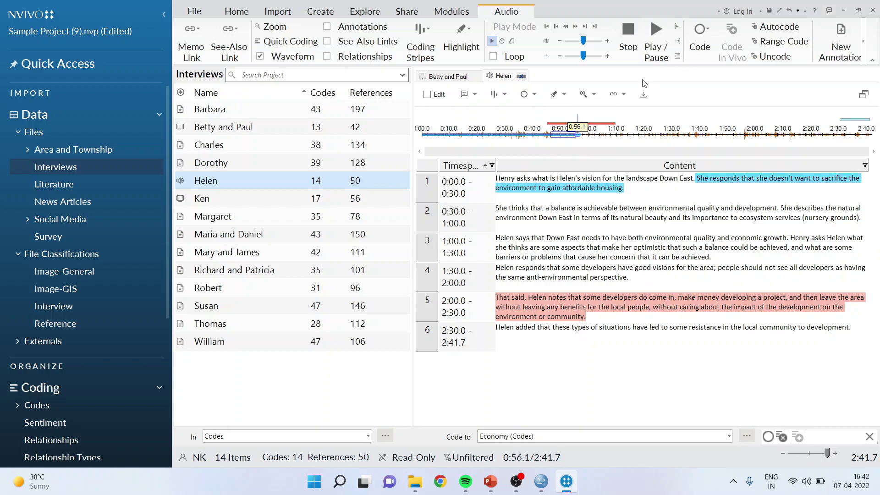
left_click(576, 135)
right_click(576, 135)
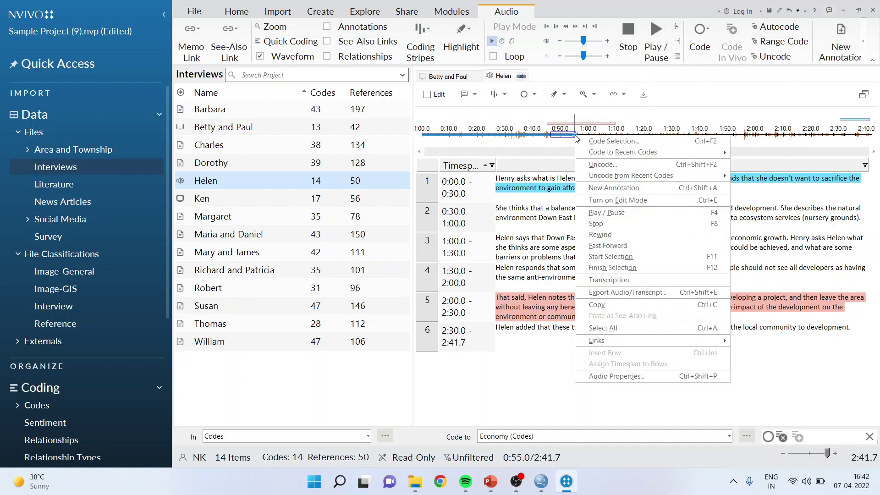
left_click(592, 141)
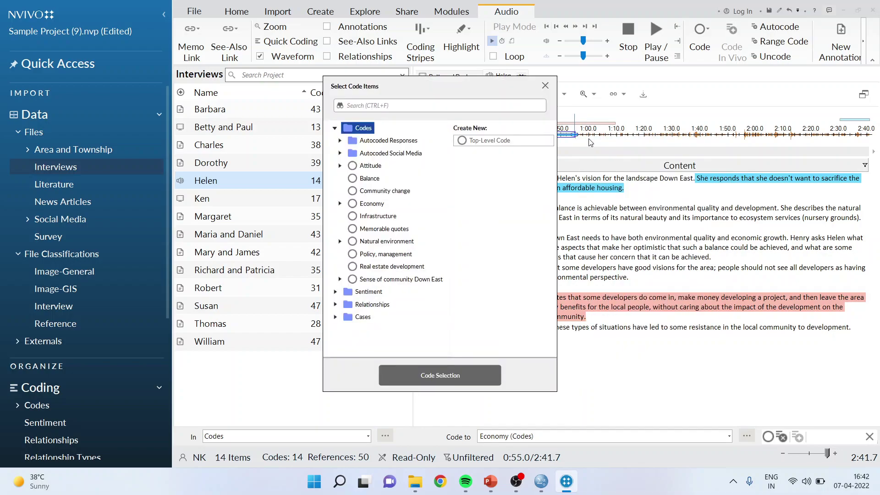